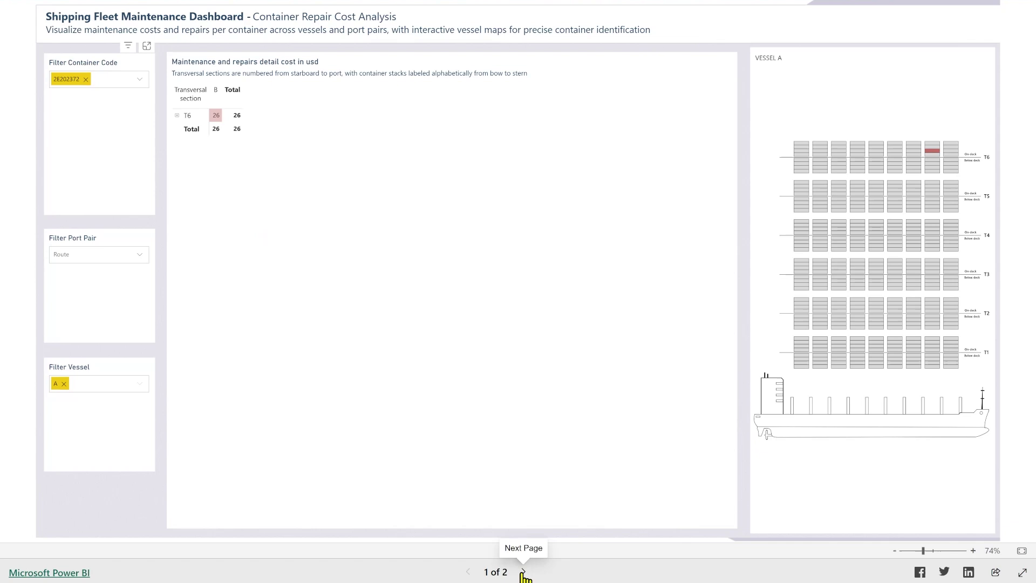
Go to the Common Container Issues Analysis page of the fleet maintenance report.
{"action": "left_click", "coordinate": [524, 571]}
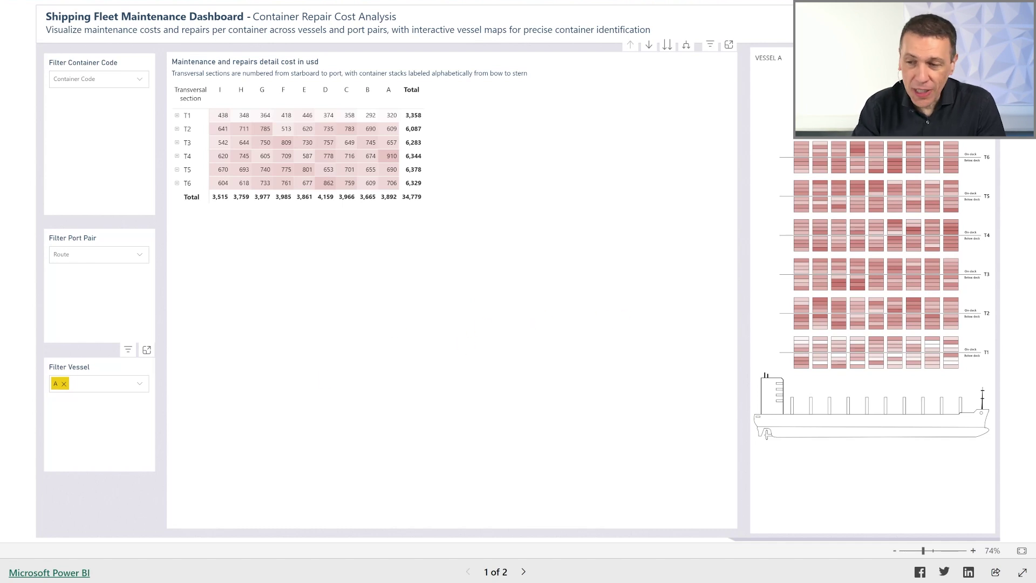
{"action": "left_click_drag", "start_coordinate": [37, 357], "coordinate": [166, 410]}
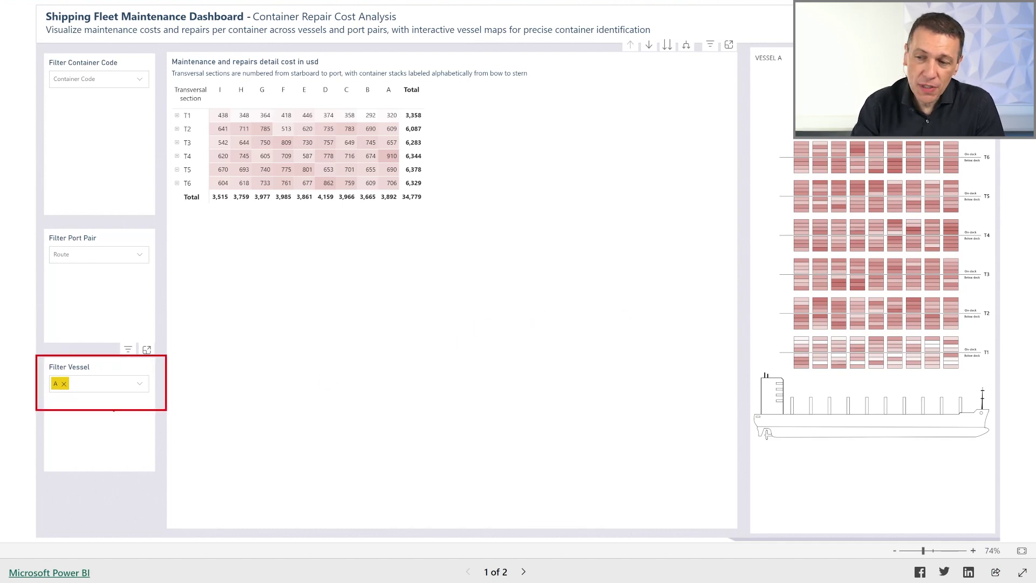
{"action": "left_click", "coordinate": [139, 383]}
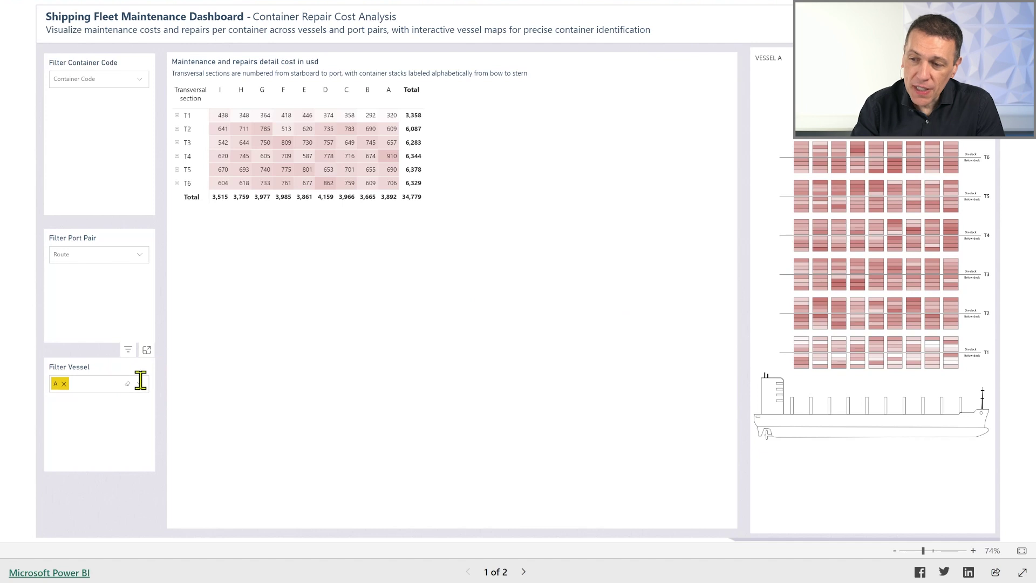
{"action": "left_click", "coordinate": [72, 412]}
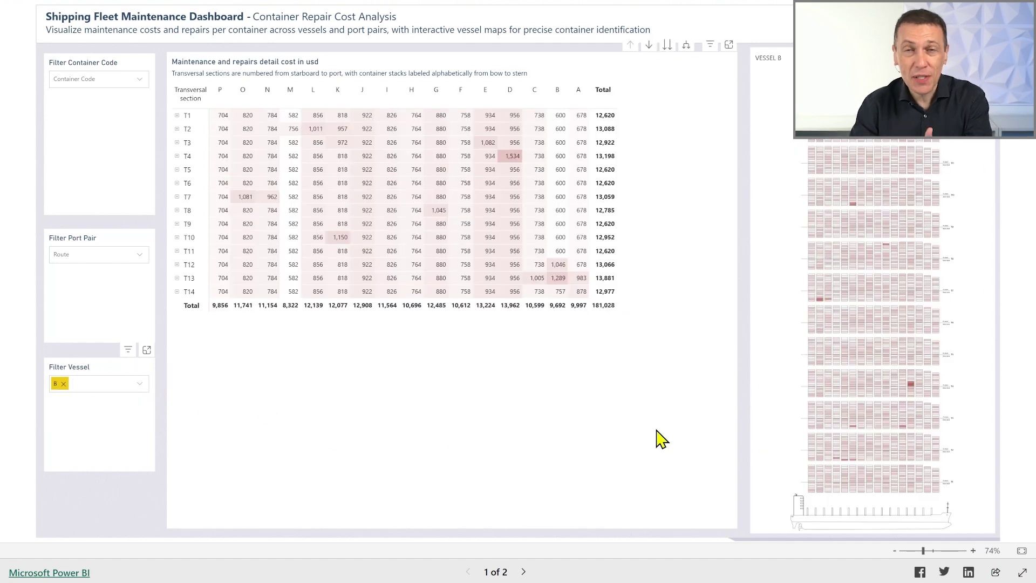
{"action": "left_click", "coordinate": [136, 380]}
{"action": "left_click", "coordinate": [95, 409]}
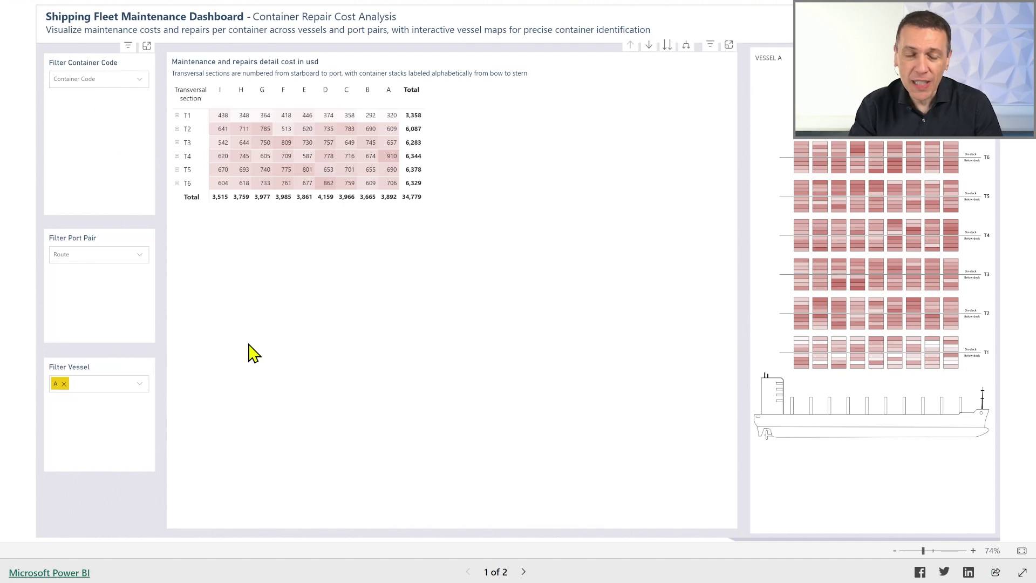
Search '202' in the Filter Container Code slicer, pick 2E202372, then advance to page 2.
{"action": "left_click", "coordinate": [140, 79]}
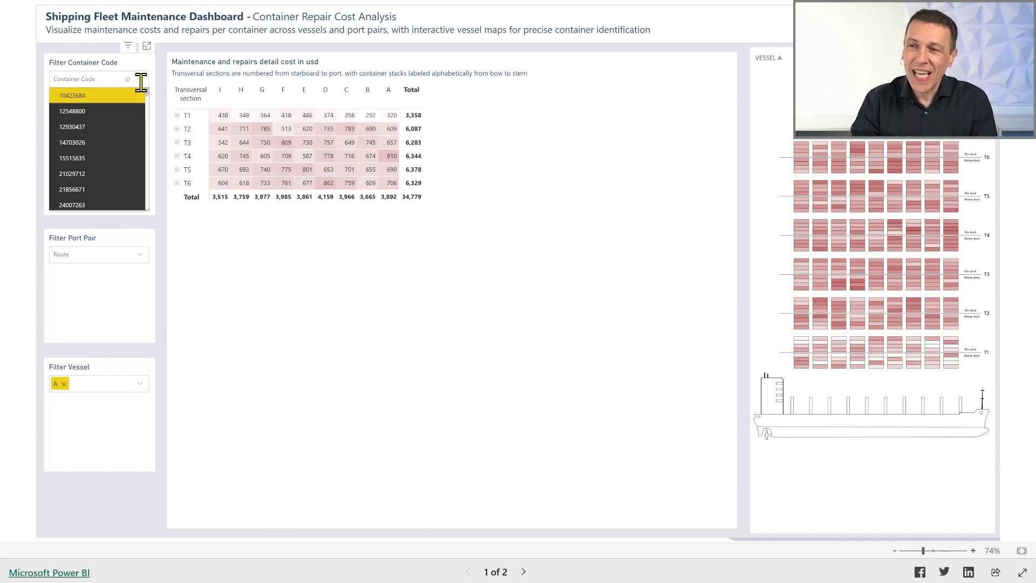
{"action": "left_click", "coordinate": [97, 79]}
{"action": "type", "text": "202"}
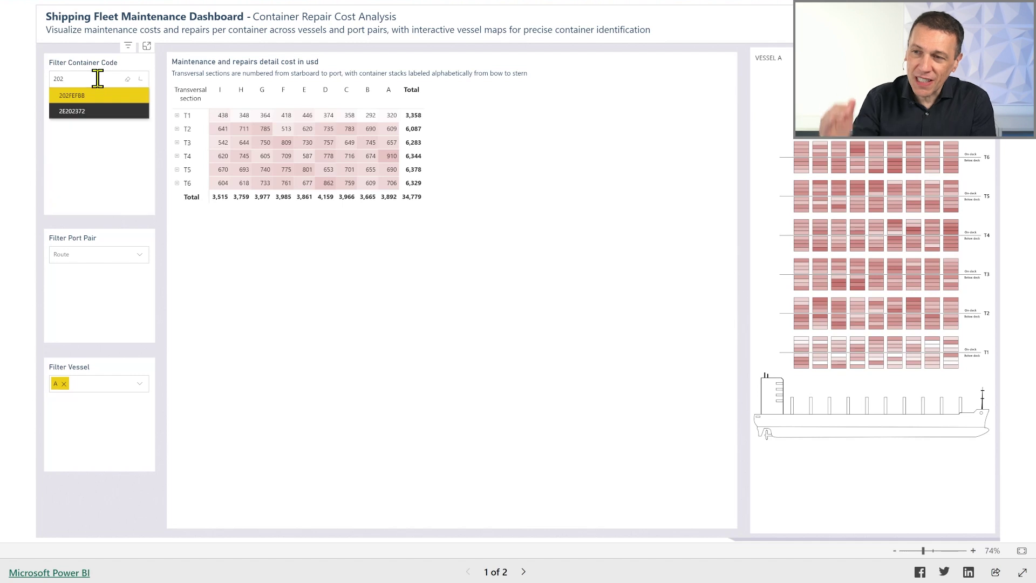
{"action": "left_click", "coordinate": [86, 111]}
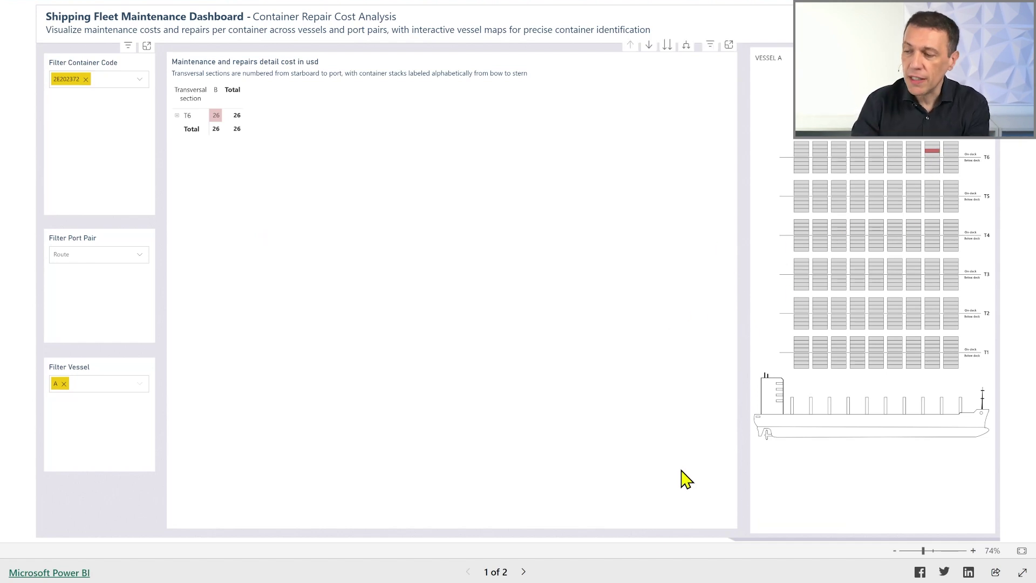
{"action": "left_click", "coordinate": [522, 572]}
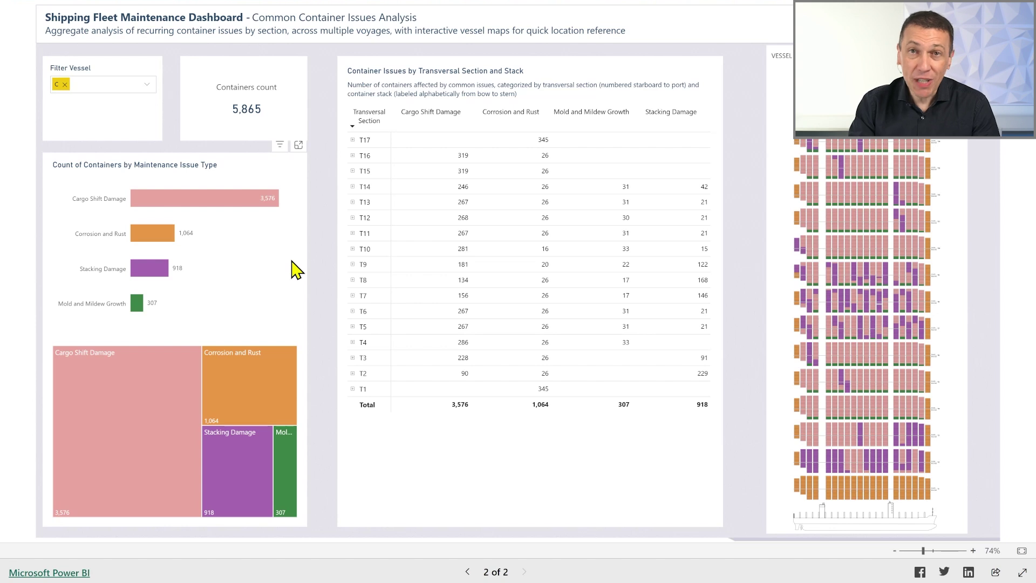
Change the Filter Vessel slicer selection from C to A.
{"action": "left_click", "coordinate": [147, 85]}
{"action": "left_click", "coordinate": [83, 101]}
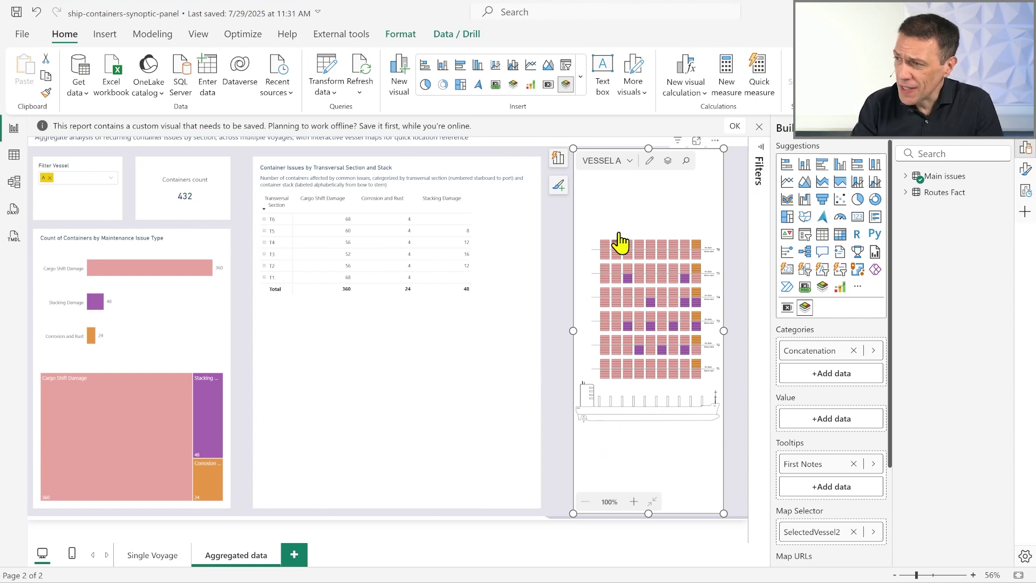
{"action": "left_click", "coordinate": [630, 161]}
{"action": "left_click", "coordinate": [630, 164]}
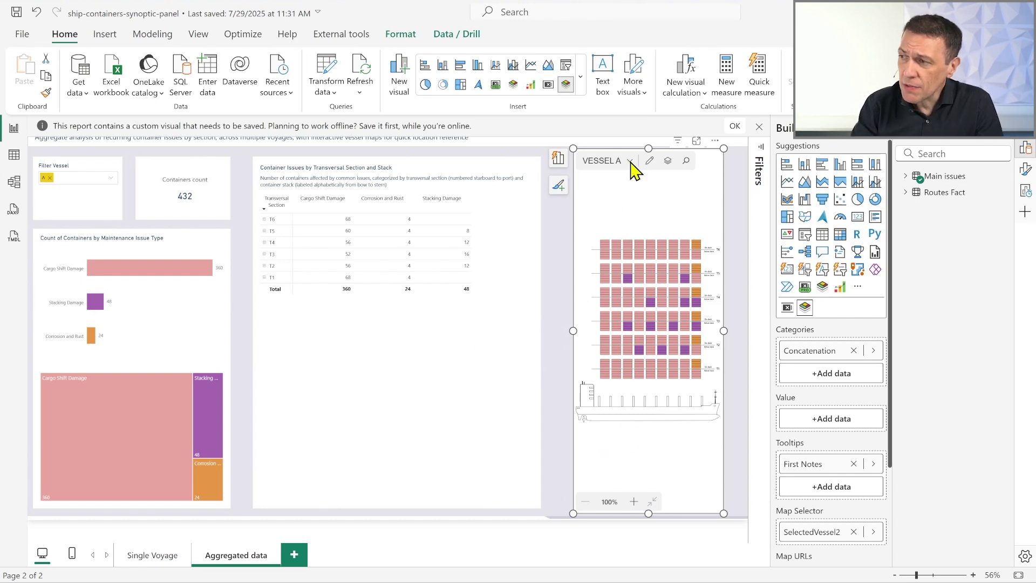
{"action": "left_click", "coordinate": [650, 161]}
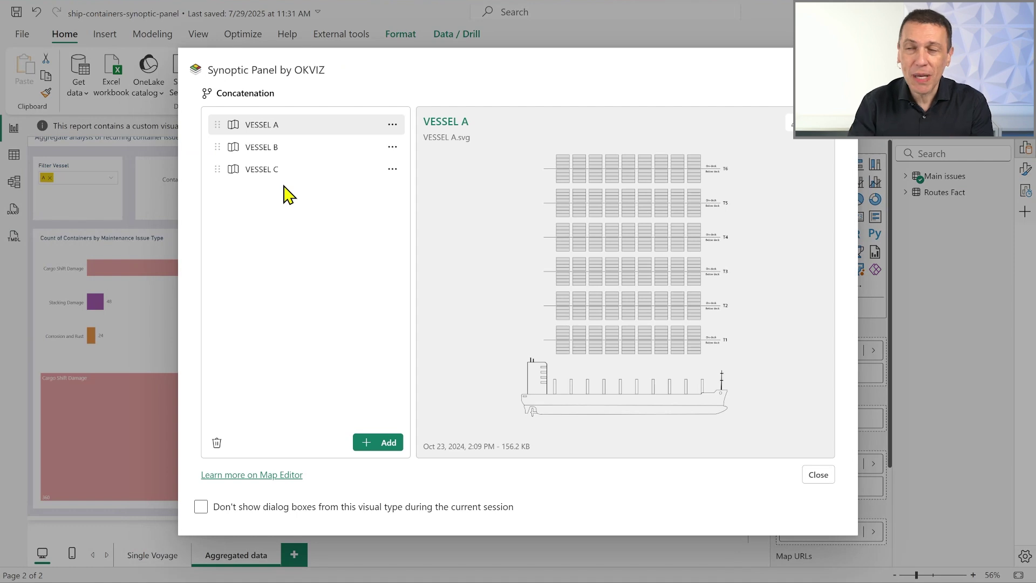
{"action": "left_click", "coordinate": [281, 149]}
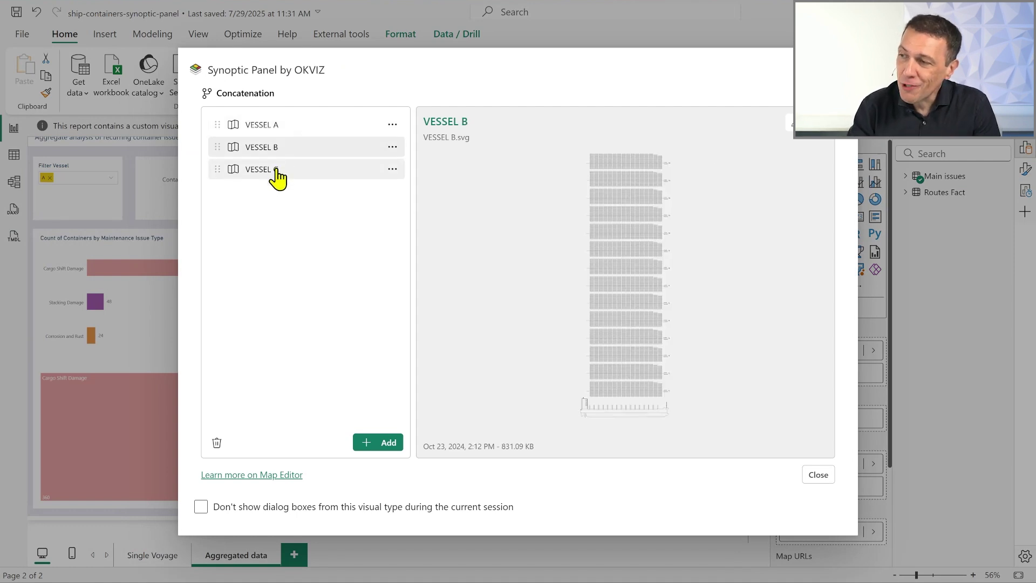
{"action": "left_click", "coordinate": [276, 172]}
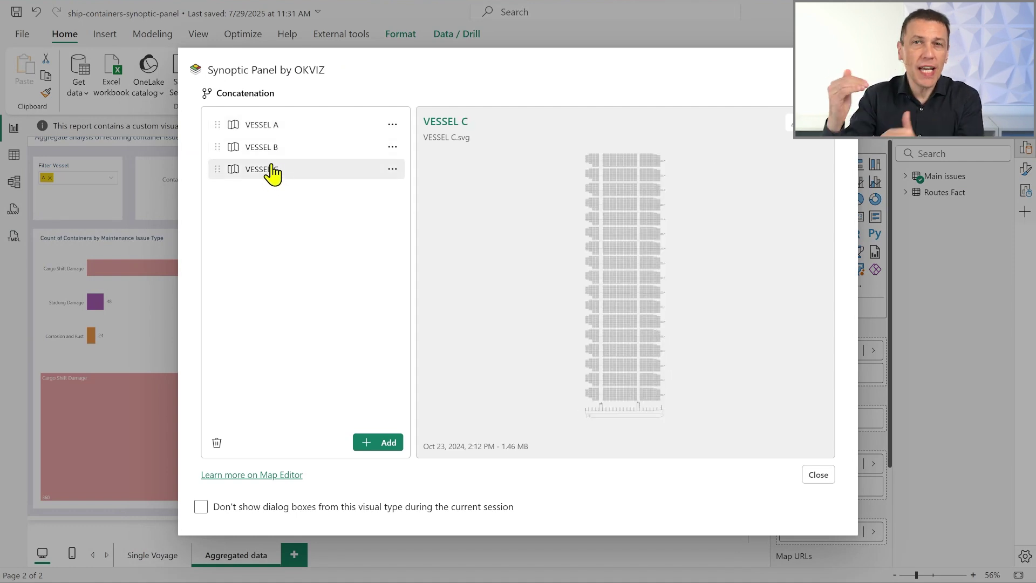
{"action": "left_click", "coordinate": [275, 126]}
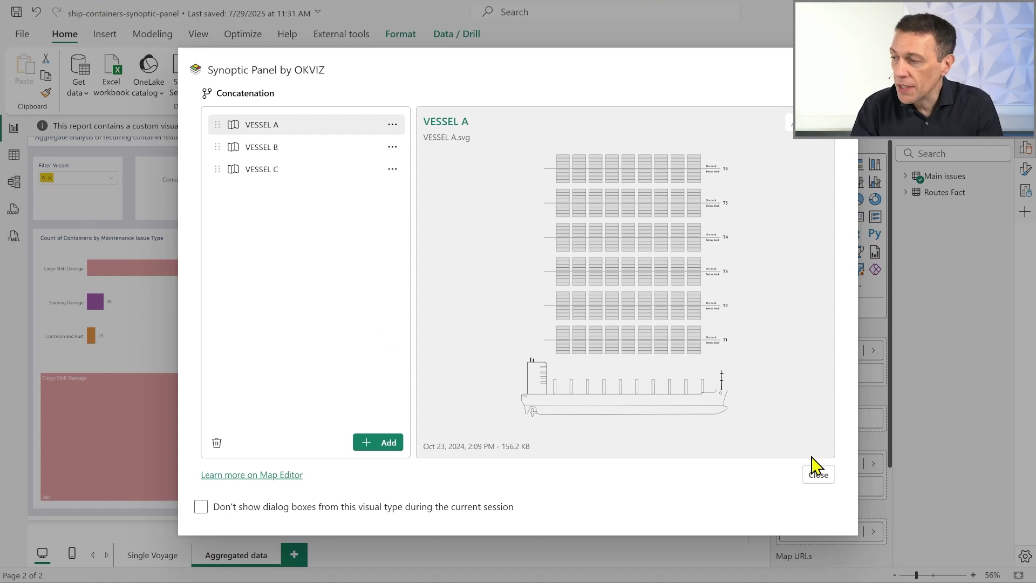
{"action": "left_click", "coordinate": [823, 477]}
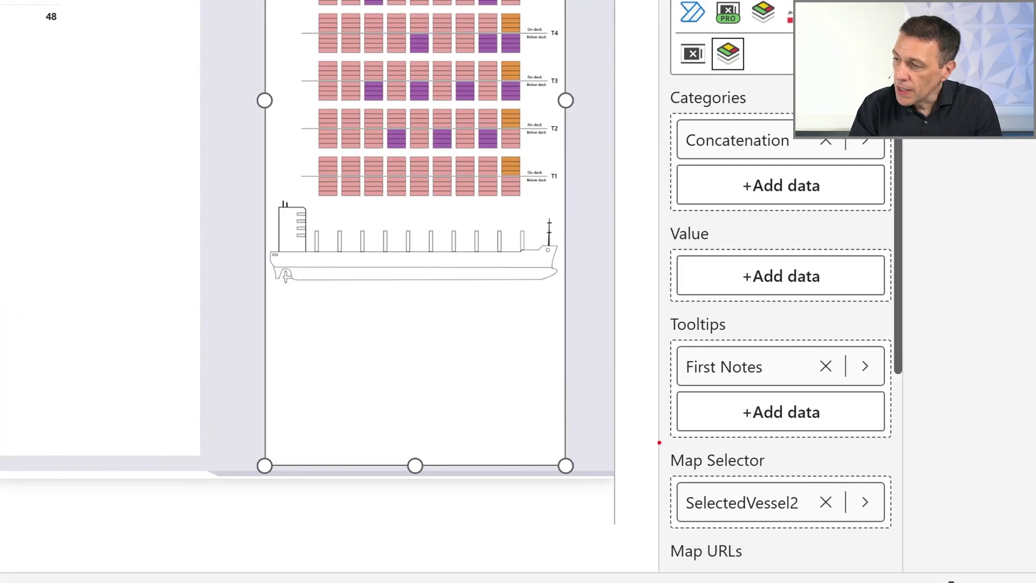
{"action": "mouse_move", "coordinate": [660, 443]}
{"action": "left_mouse_down"}
{"action": "mouse_move", "coordinate": [731, 479]}
{"action": "mouse_move", "coordinate": [919, 529]}
{"action": "left_mouse_up"}
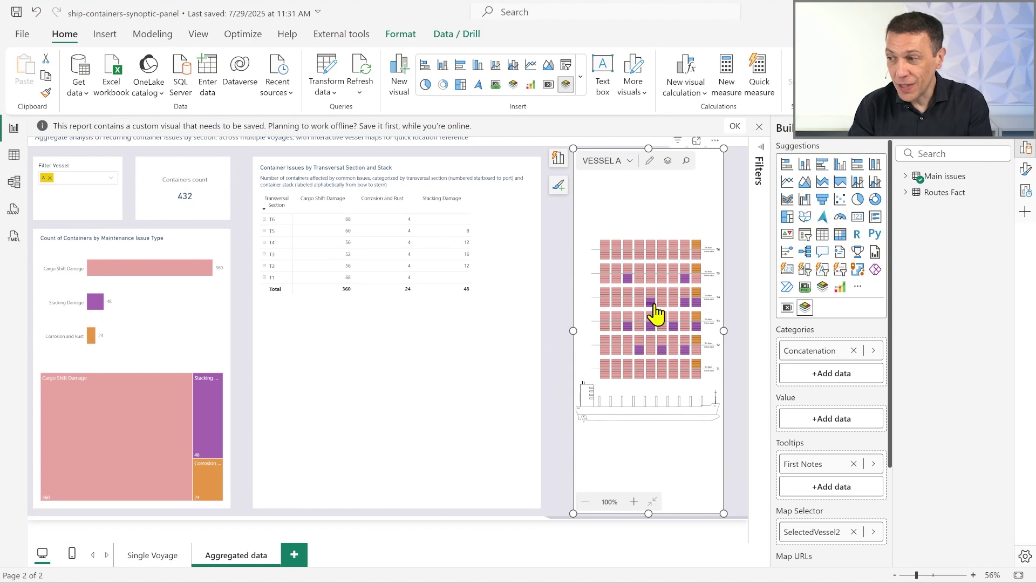
{"action": "mouse_move", "coordinate": [637, 250]}
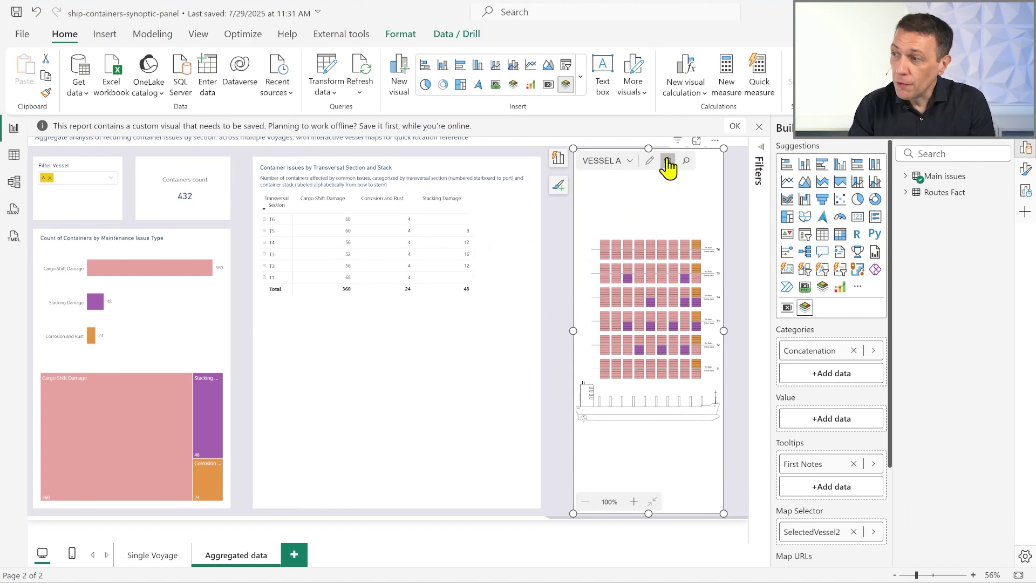
{"action": "left_click", "coordinate": [668, 162]}
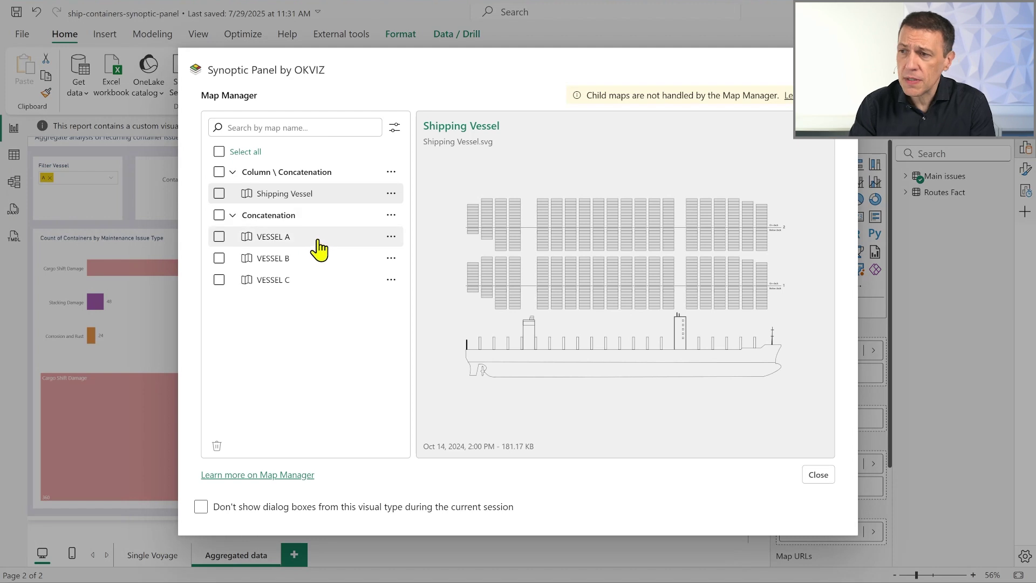
{"action": "left_click", "coordinate": [293, 235]}
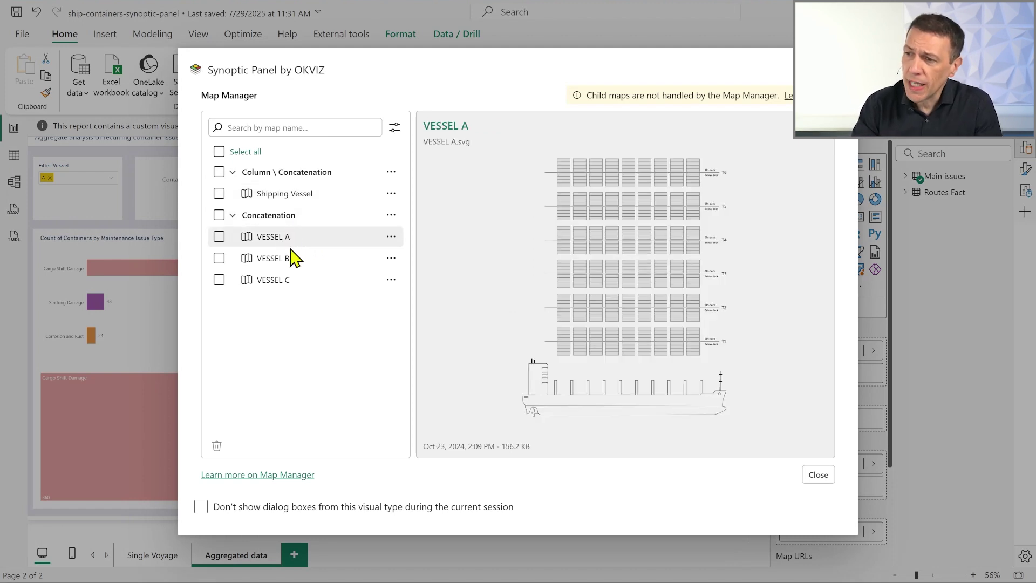
{"action": "left_click", "coordinate": [292, 264]}
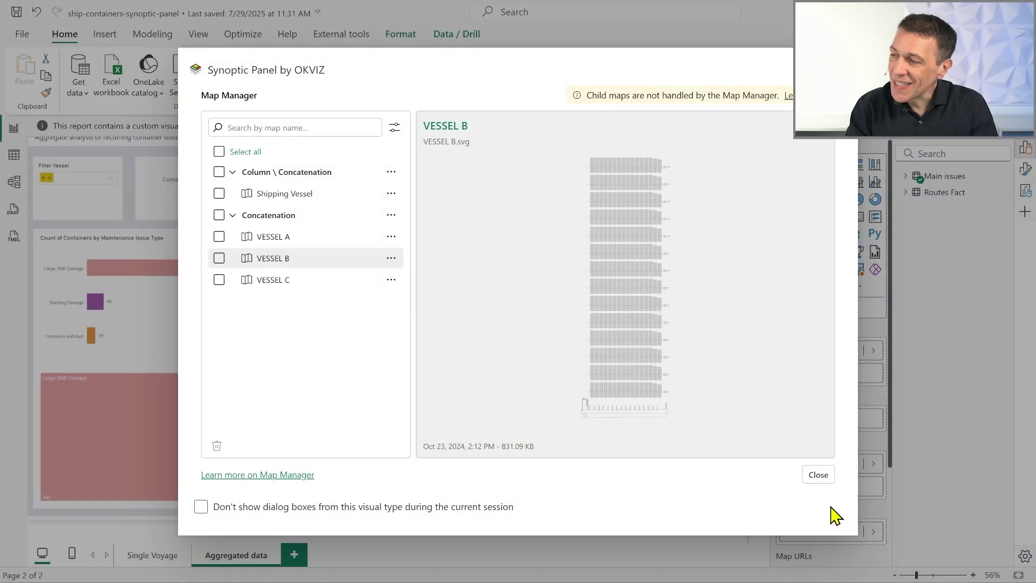
{"action": "left_click", "coordinate": [818, 474]}
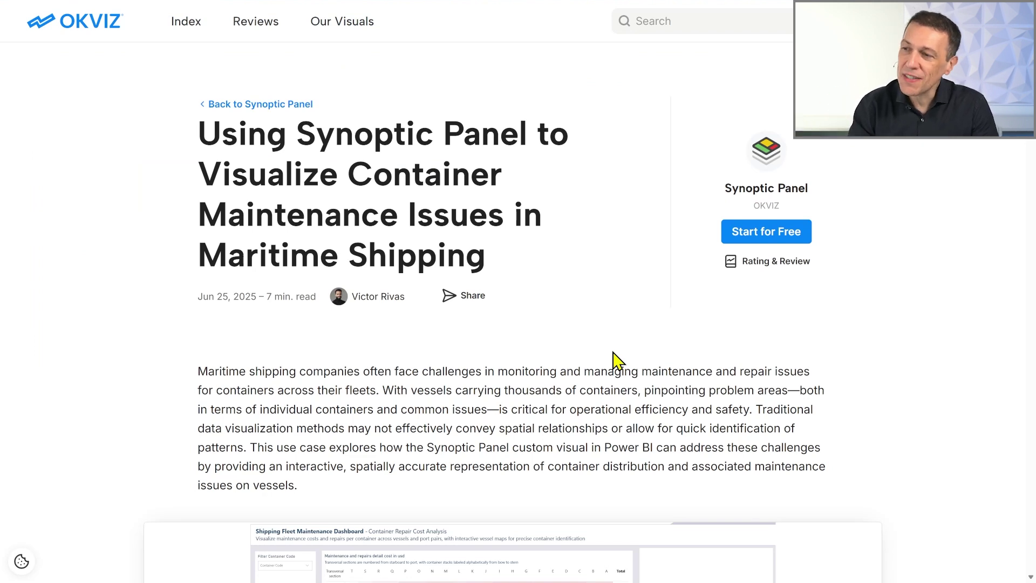
Show the article's Share options, then read past Implementation, Analysis Overview and Conclusion to In-Depth.
{"action": "left_click", "coordinate": [448, 295]}
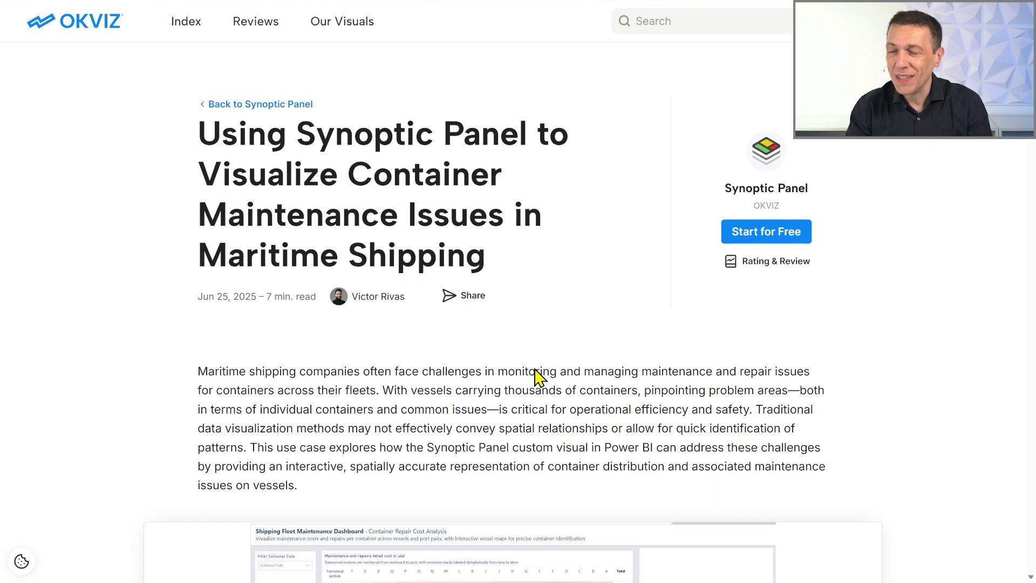
{"action": "scroll", "coordinate": [538, 375], "scroll_direction": "down", "scroll_amount": 5}
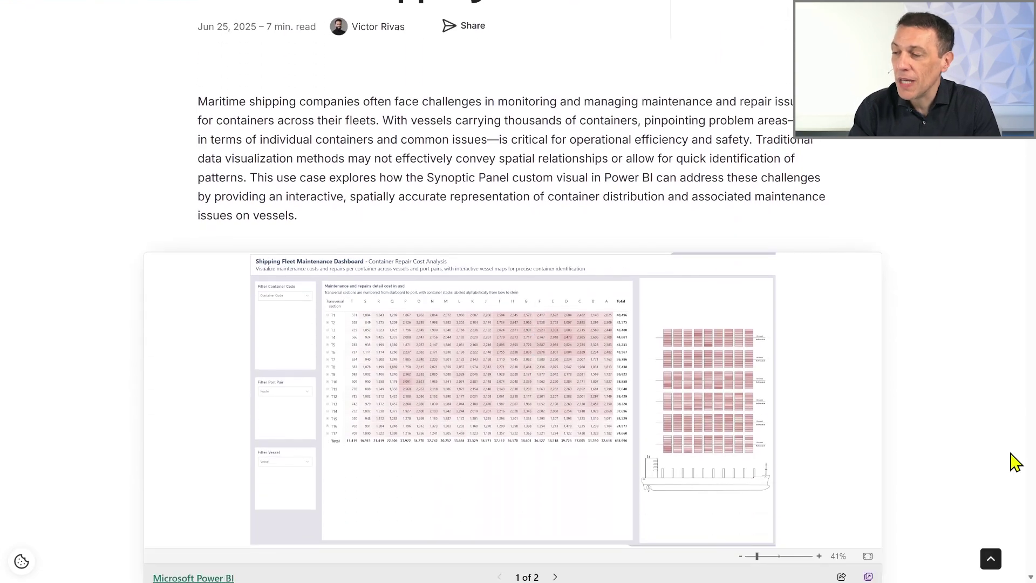
{"action": "scroll", "coordinate": [1009, 475], "scroll_direction": "down", "scroll_amount": 12}
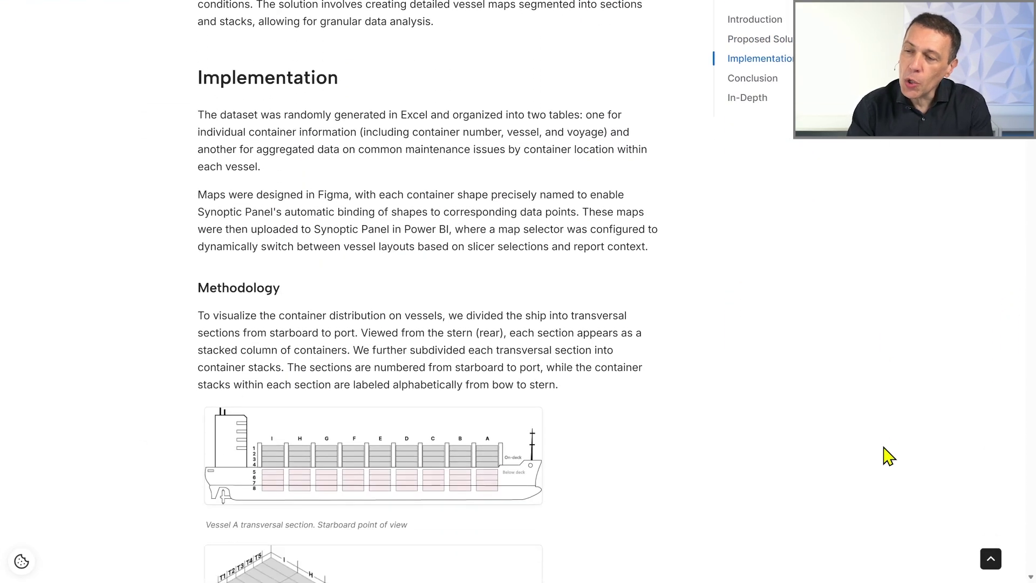
{"action": "scroll", "coordinate": [889, 456], "scroll_direction": "down", "scroll_amount": 3}
{"action": "scroll", "coordinate": [888, 456], "scroll_direction": "down", "scroll_amount": 15}
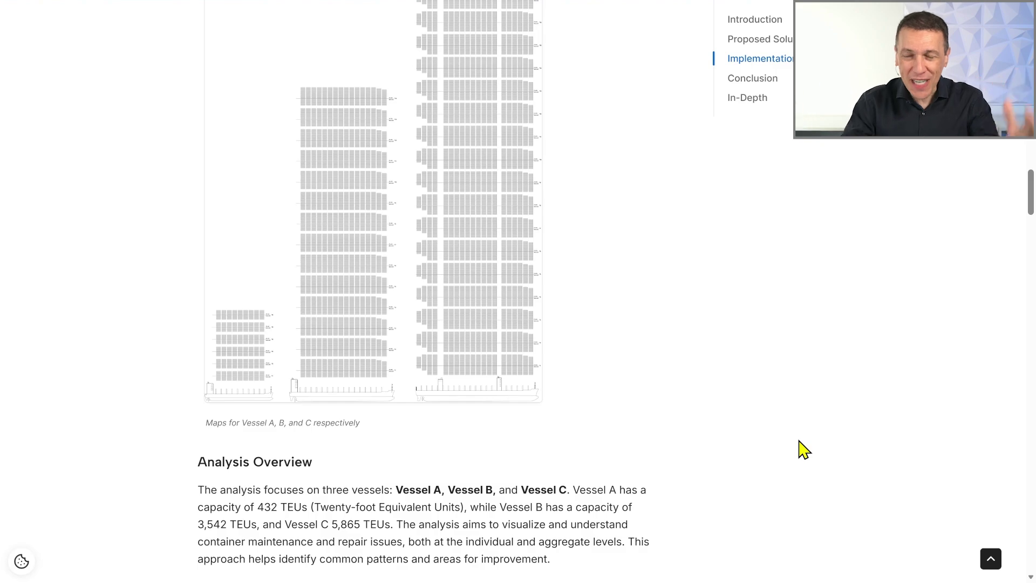
{"action": "scroll", "coordinate": [804, 449], "scroll_direction": "down", "scroll_amount": 10}
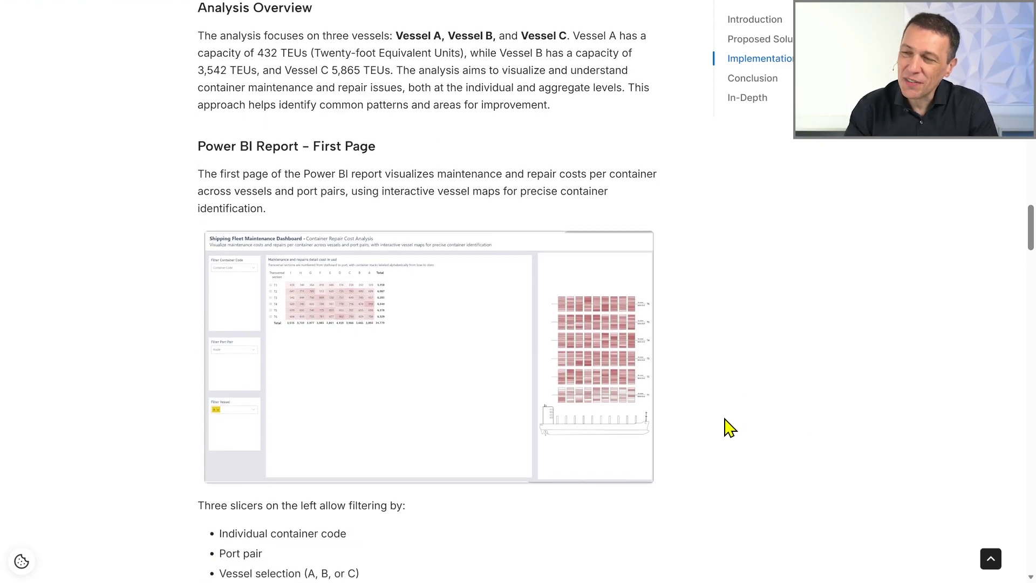
{"action": "scroll", "coordinate": [730, 427], "scroll_direction": "down", "scroll_amount": 12}
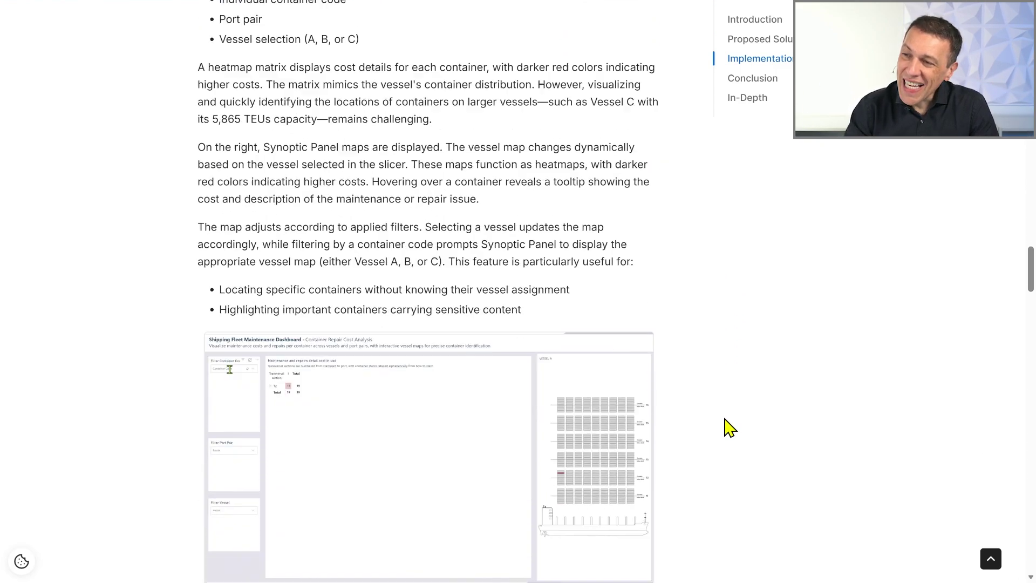
{"action": "scroll", "coordinate": [729, 427], "scroll_direction": "down", "scroll_amount": 20}
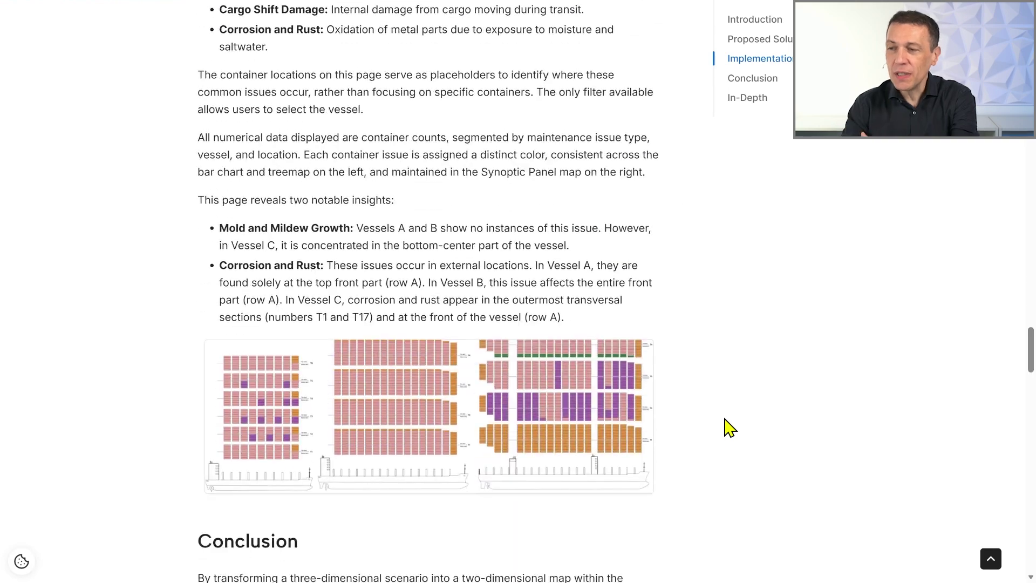
{"action": "scroll", "coordinate": [729, 427], "scroll_direction": "down", "scroll_amount": 1}
{"action": "scroll", "coordinate": [729, 428], "scroll_direction": "down", "scroll_amount": 5}
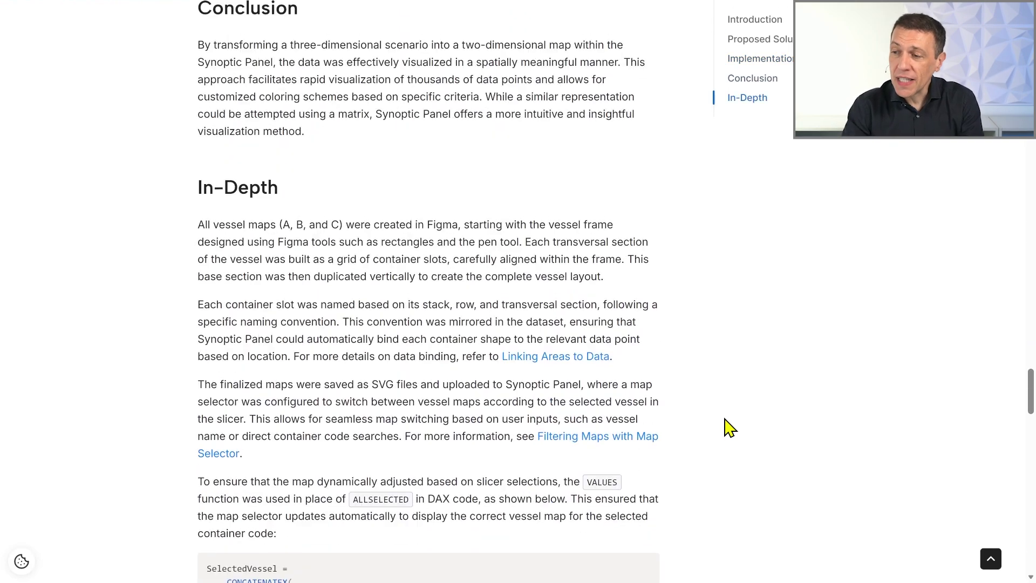